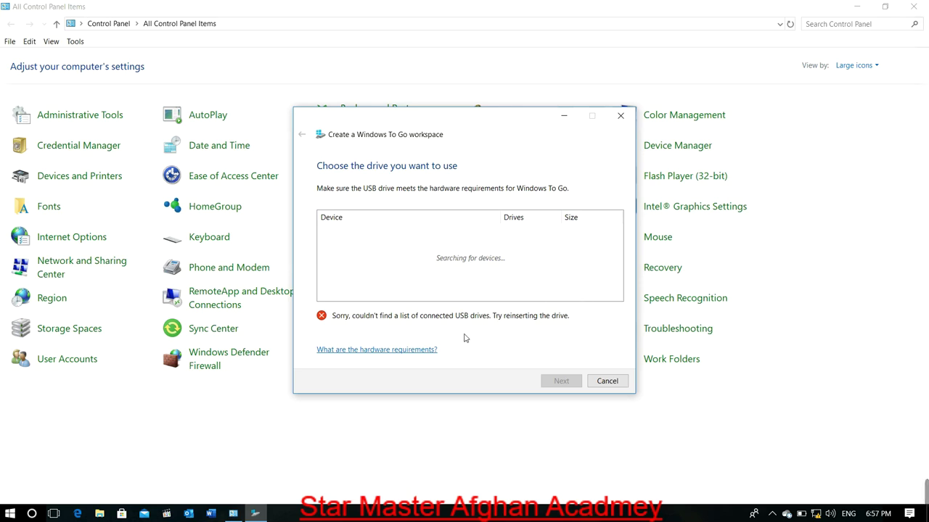
Open the Windows To Go hardware requirements help and close the Tips window again
left_click(416, 352)
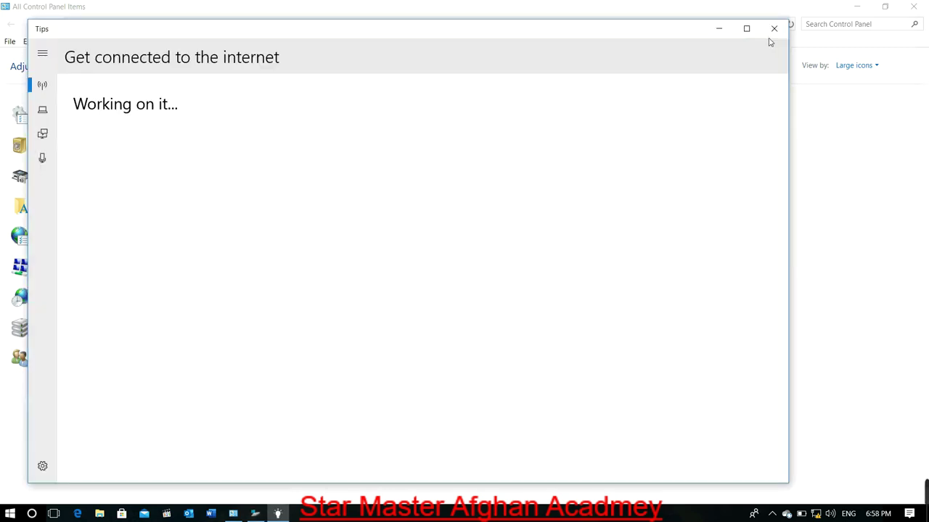
left_click(773, 29)
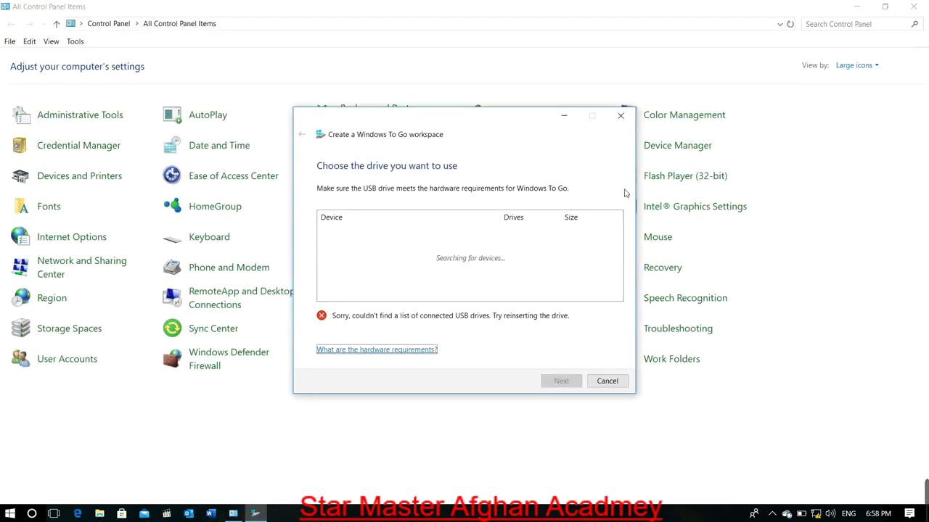
mouse_move(778, 496)
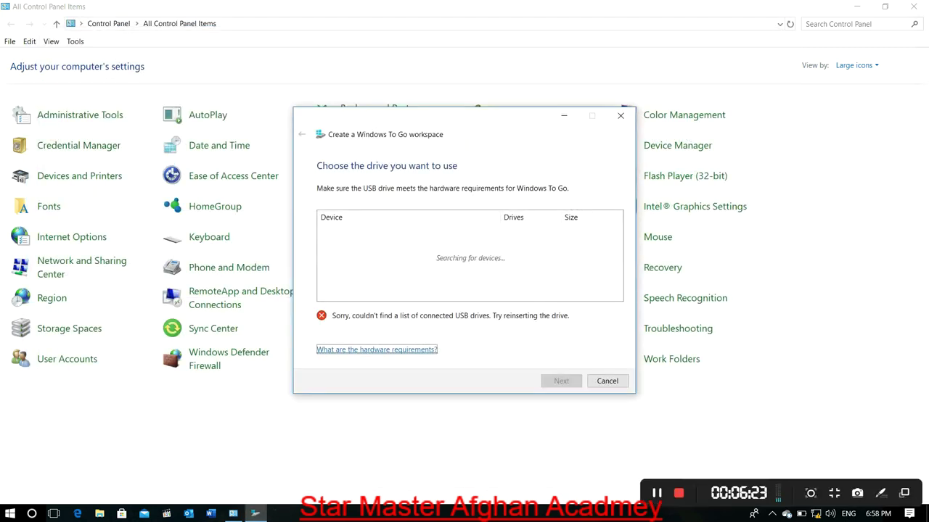
left_click(656, 493)
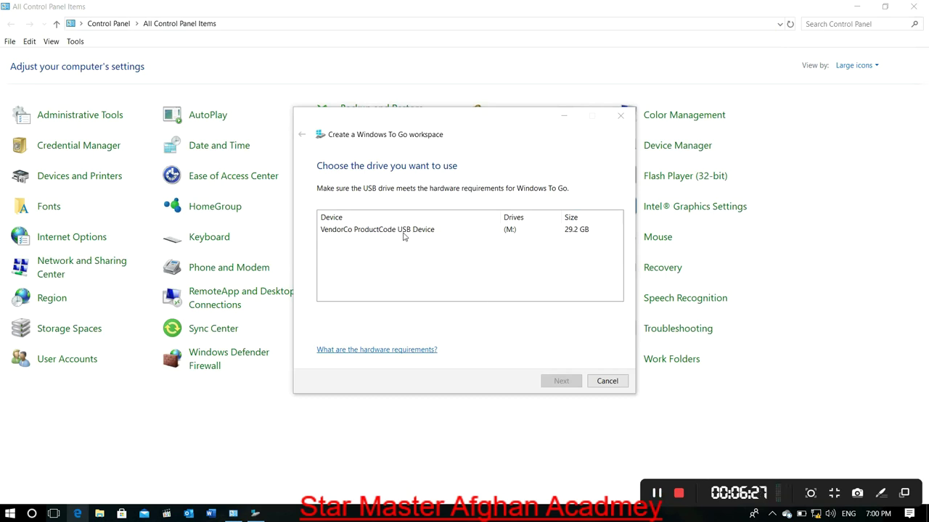
Try to use the VendorCo ProductCode USB Device (M:) for the Windows To Go workspace, and close the wizard and Control Panel
left_click(401, 229)
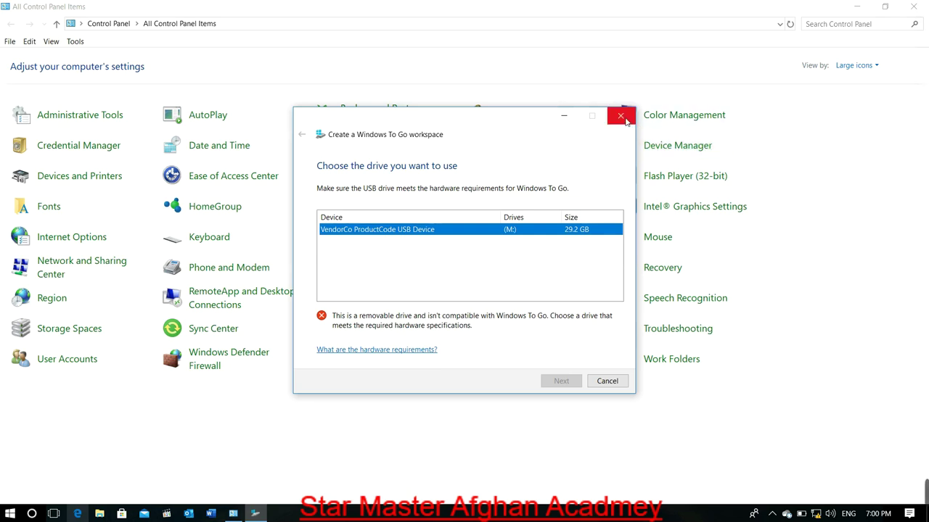
left_click(621, 117)
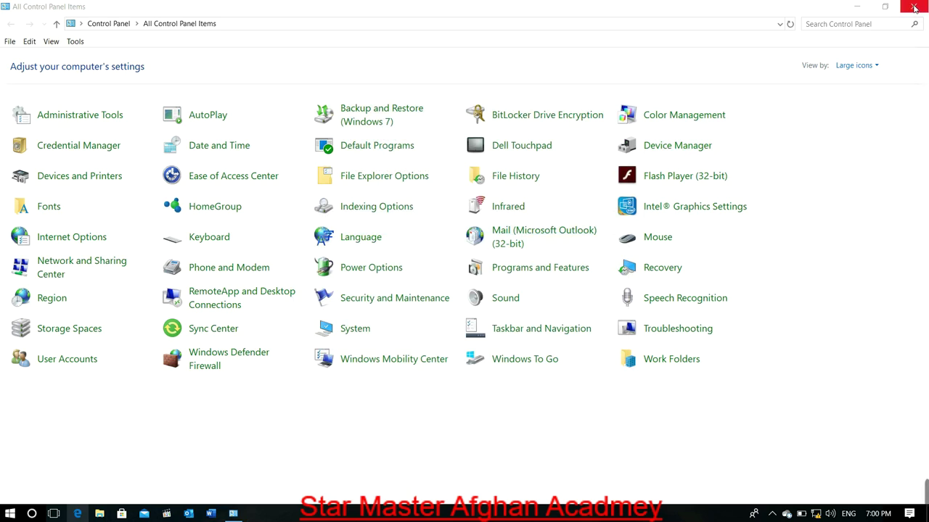
left_click(913, 7)
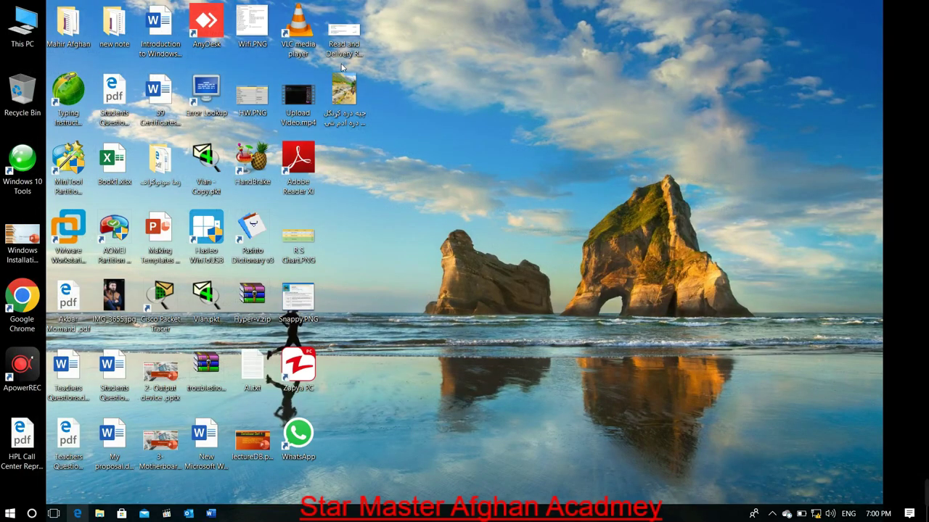
Open Local Disk (D:) from This PC and search it for "rufu"
double_click(29, 26)
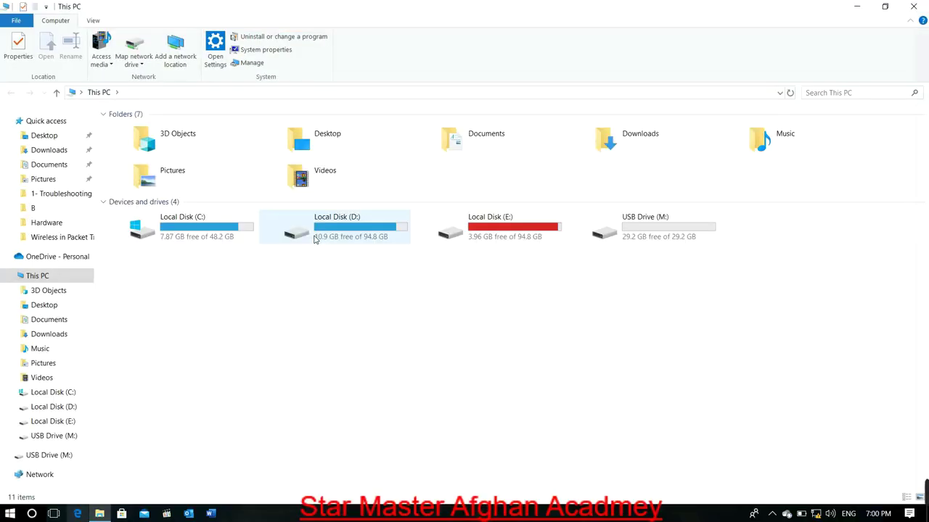
double_click(341, 235)
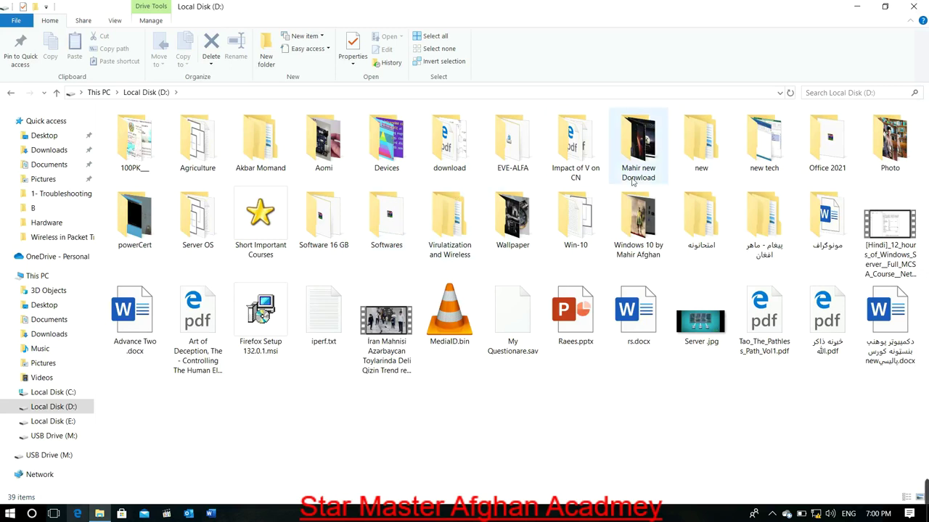
left_click(854, 95)
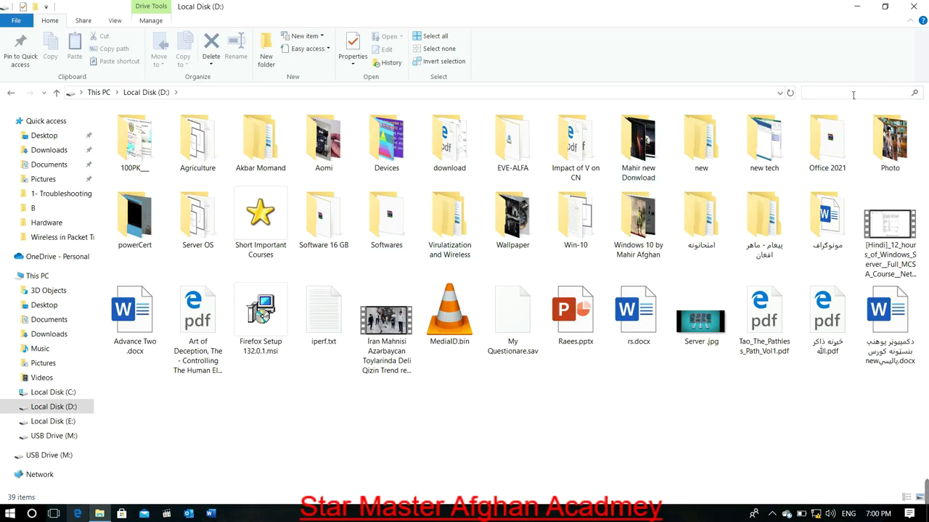
type("rf")
key("BackSpace")
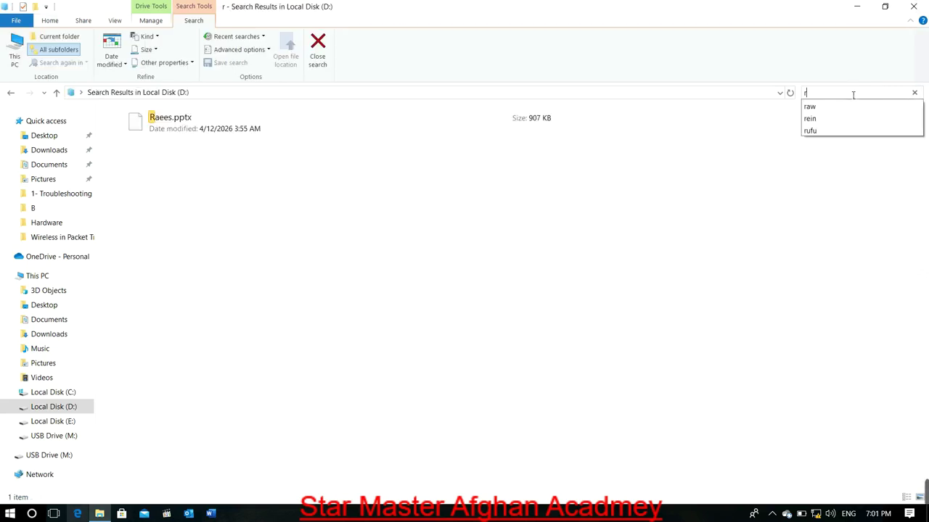
type("ufu")
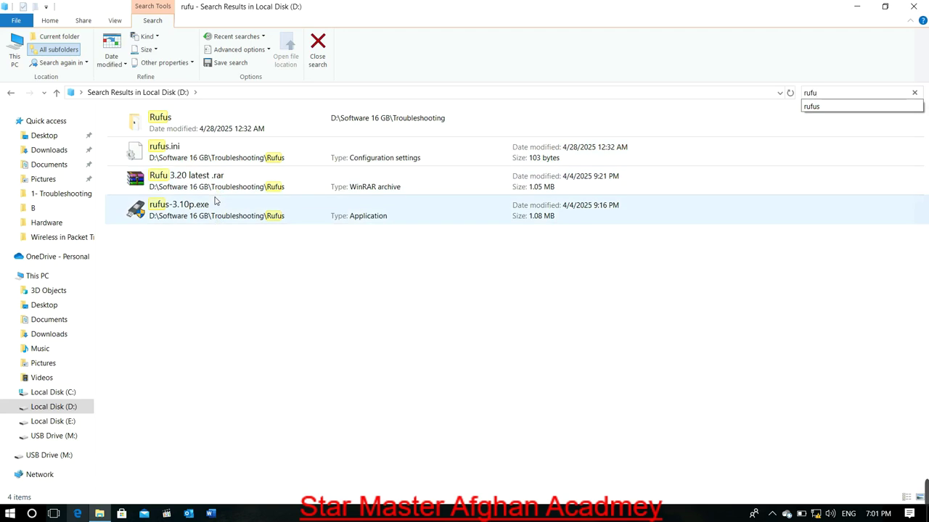
Launch rufus-3.10p.exe from the "Rufu 3.20 latest .rar" archive and allow it to check for updates online
left_click(216, 188)
double_click(214, 188)
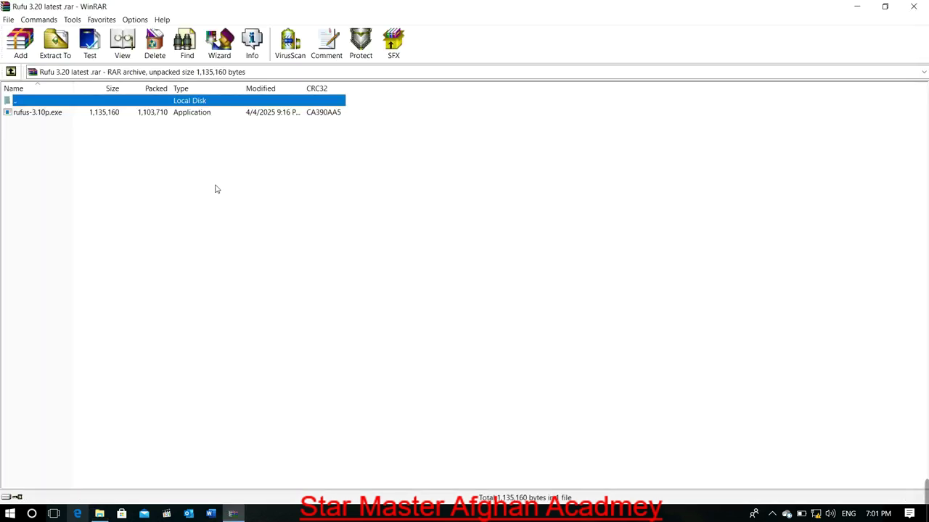
double_click(126, 114)
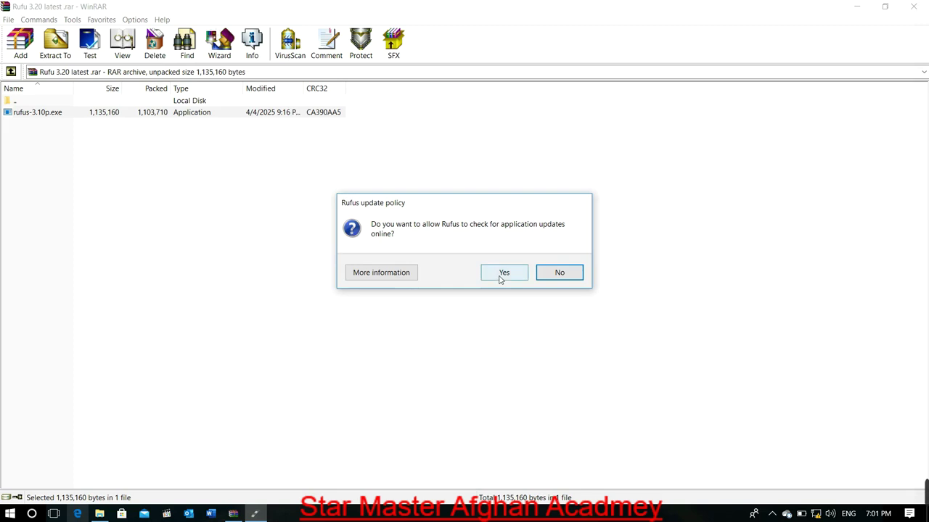
left_click(499, 277)
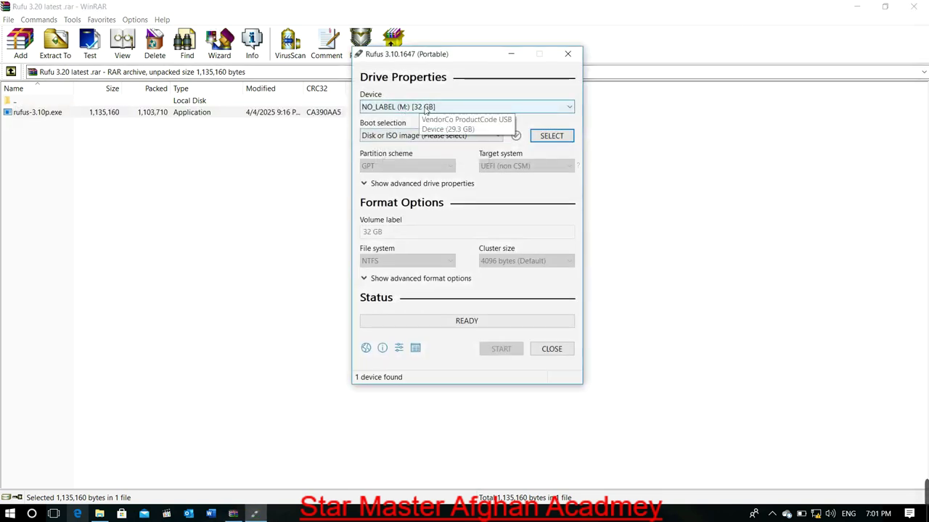
Load Windows_10_All_UEFI_MBR.iso as the boot image, with GPT as partition scheme and UEFI (non CSM) as target system
left_click(555, 137)
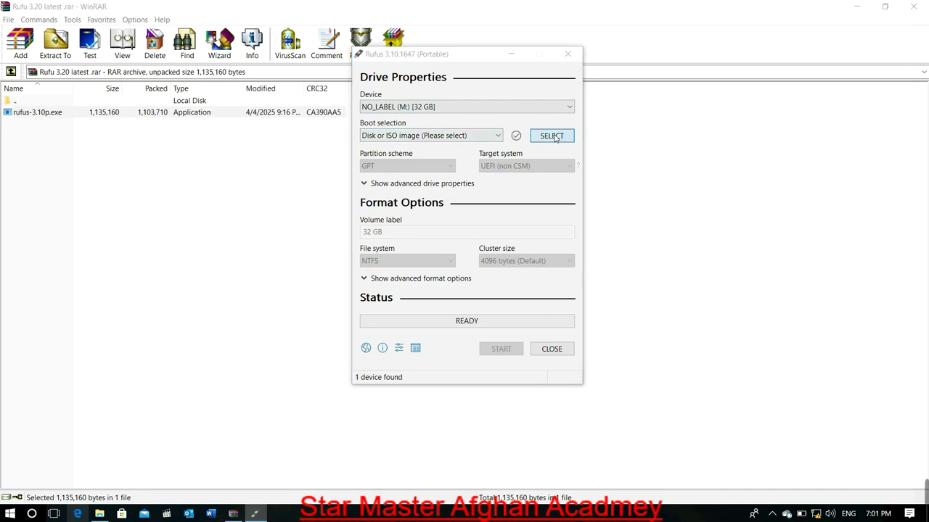
double_click(498, 165)
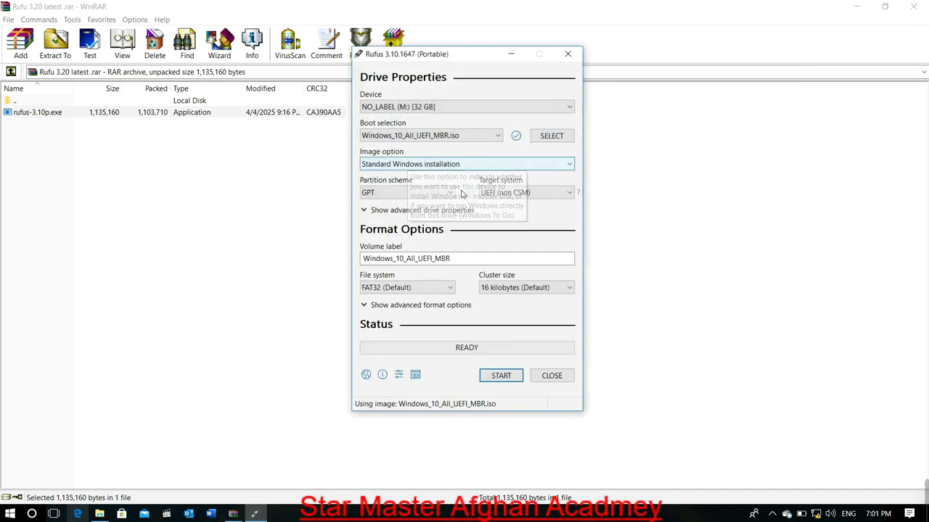
left_click(416, 193)
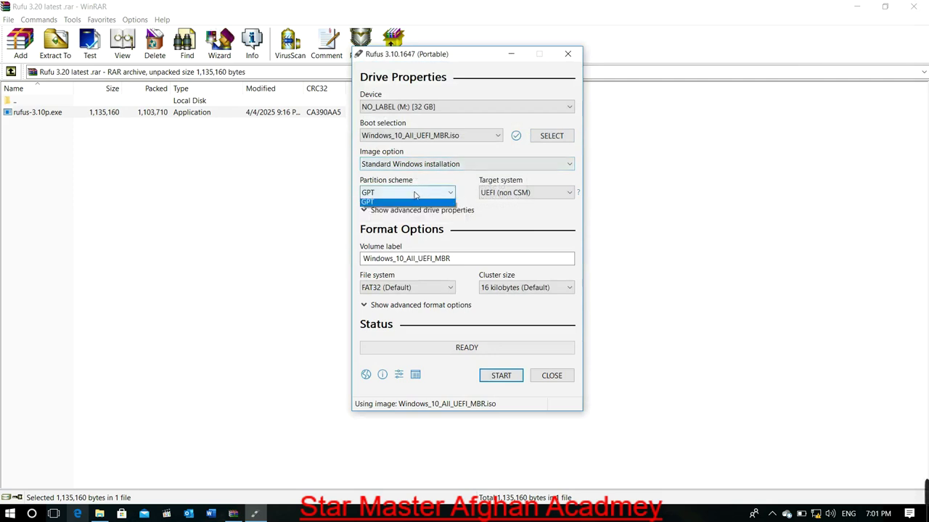
left_click(415, 212)
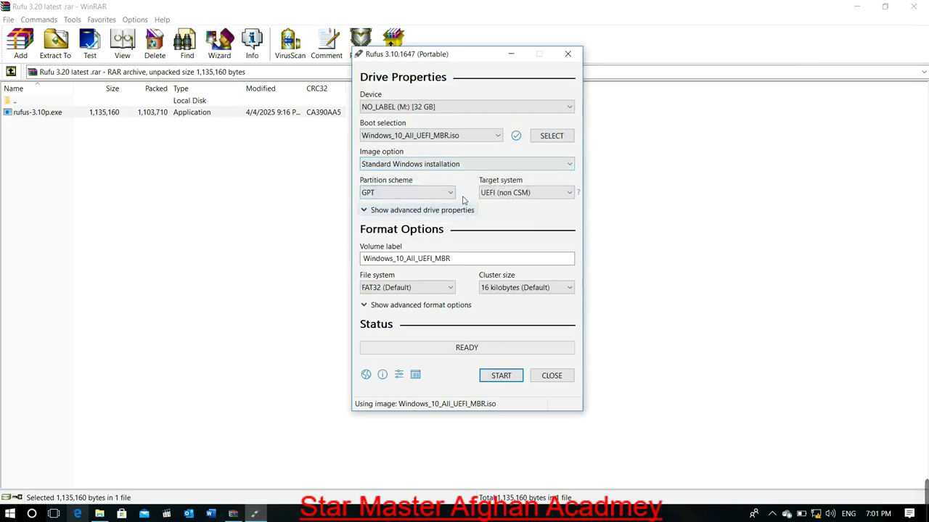
left_click(523, 192)
left_click(515, 210)
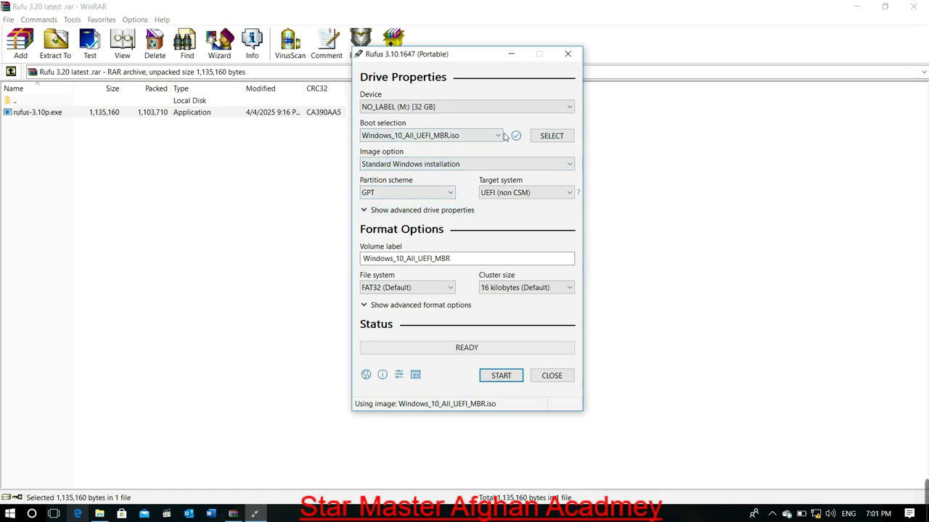
Set the file system to NTFS and the image option to Windows To Go
left_click(450, 288)
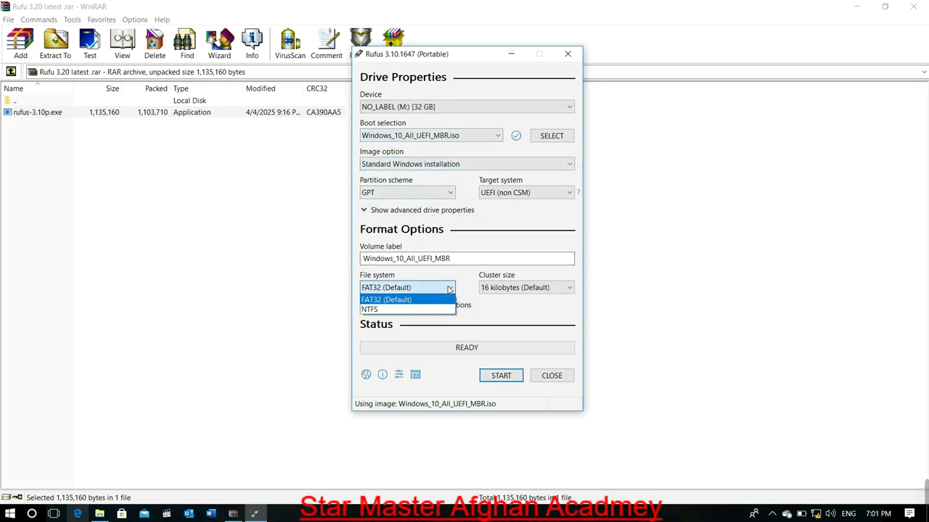
left_click(406, 310)
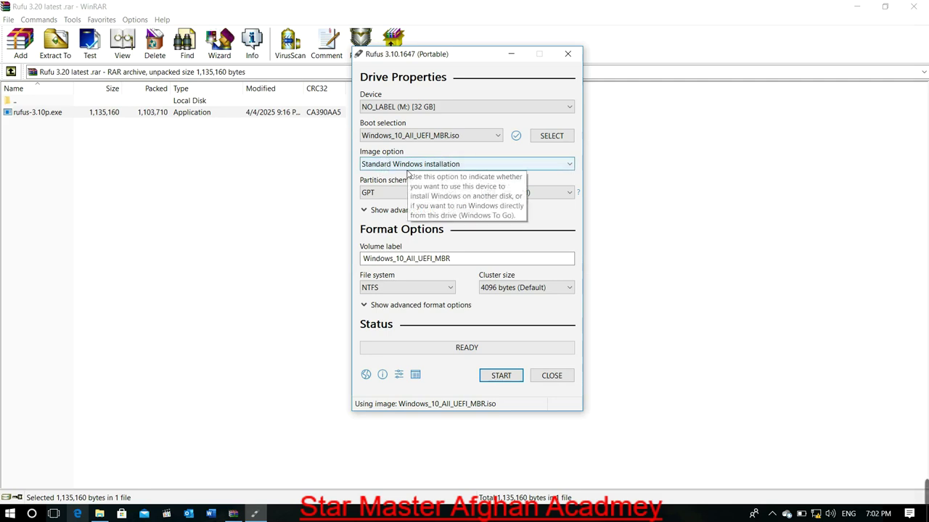
left_click(410, 167)
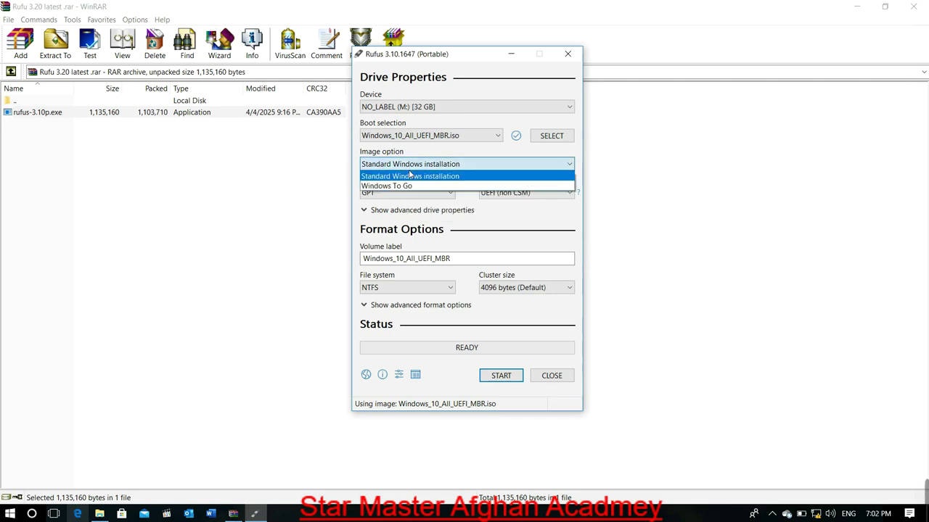
left_click(409, 187)
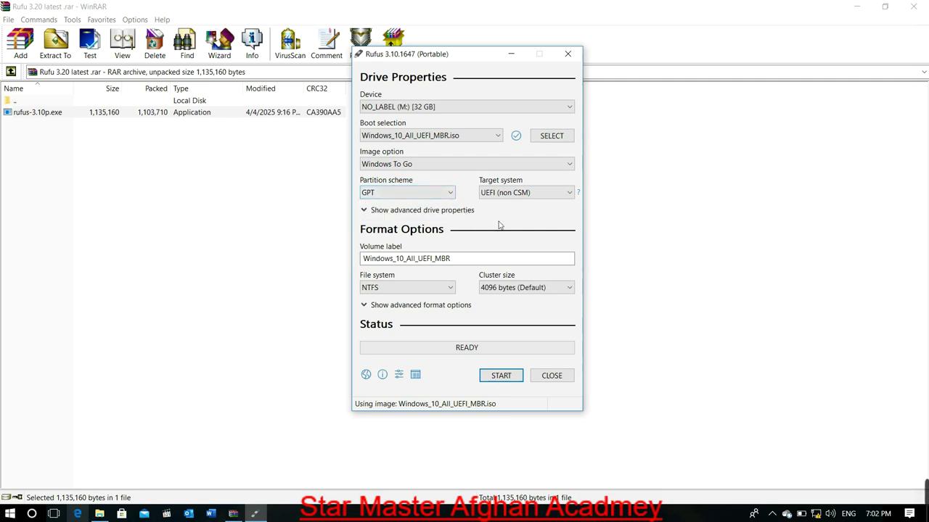
Start writing the drive with /x64/sources/install.esd and Windows 10 Enterprise v1709 Final 64Bit, accepting the erasure of its data
left_click(502, 376)
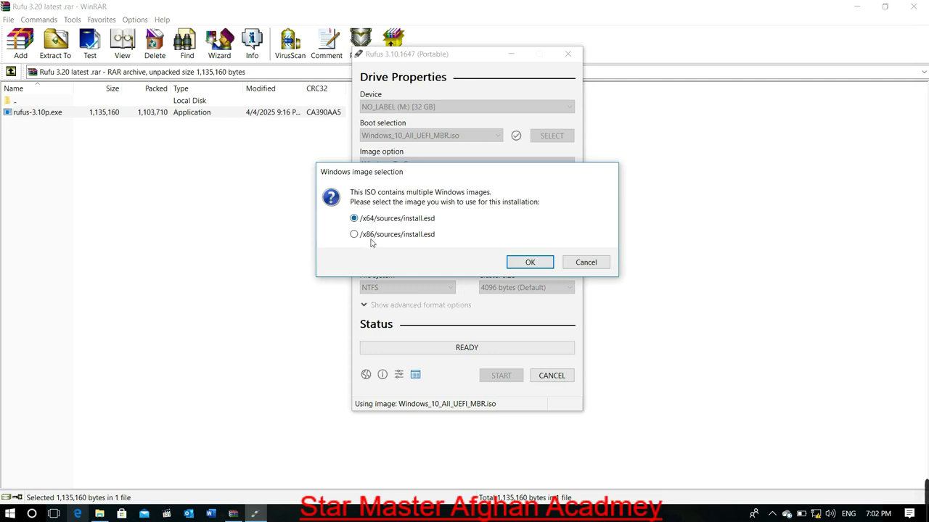
left_click(519, 265)
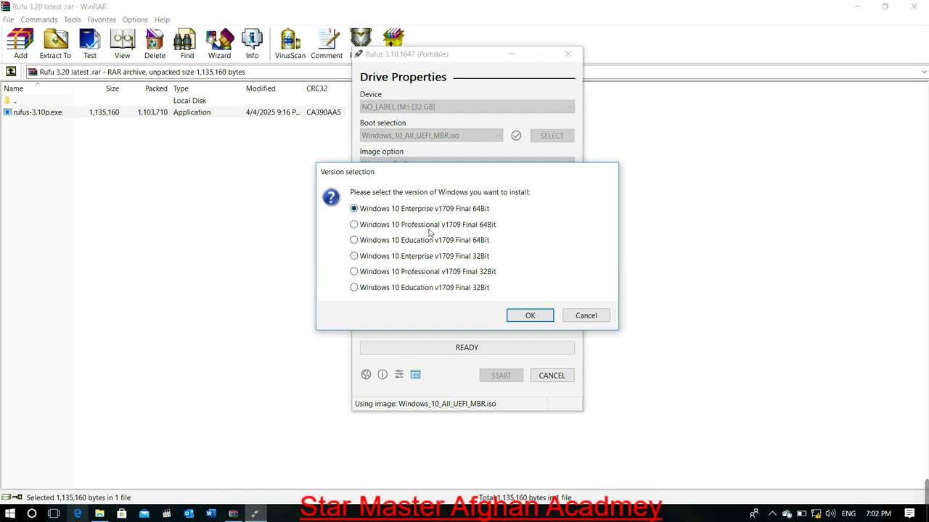
left_click(530, 317)
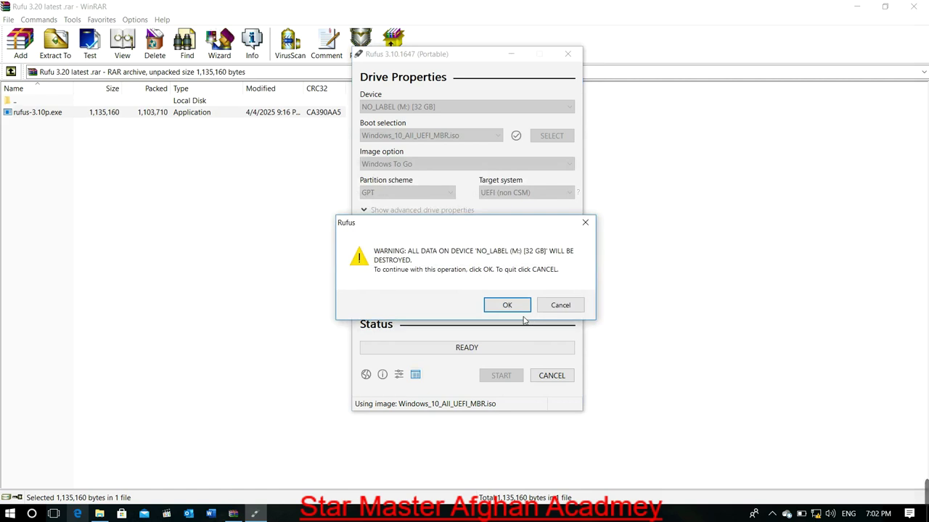
left_click(516, 309)
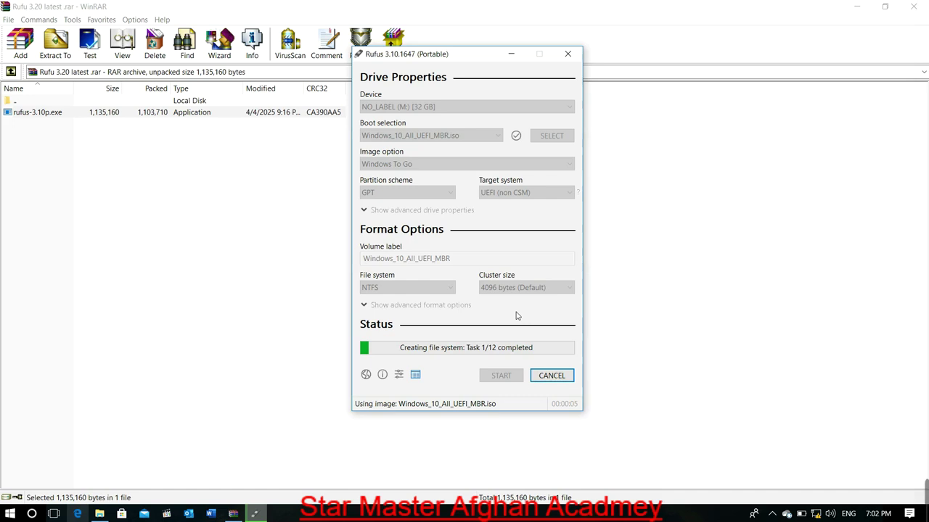
Close the archive and file search windows, leaving Rufus running on the desktop
left_click(915, 7)
left_click(917, 7)
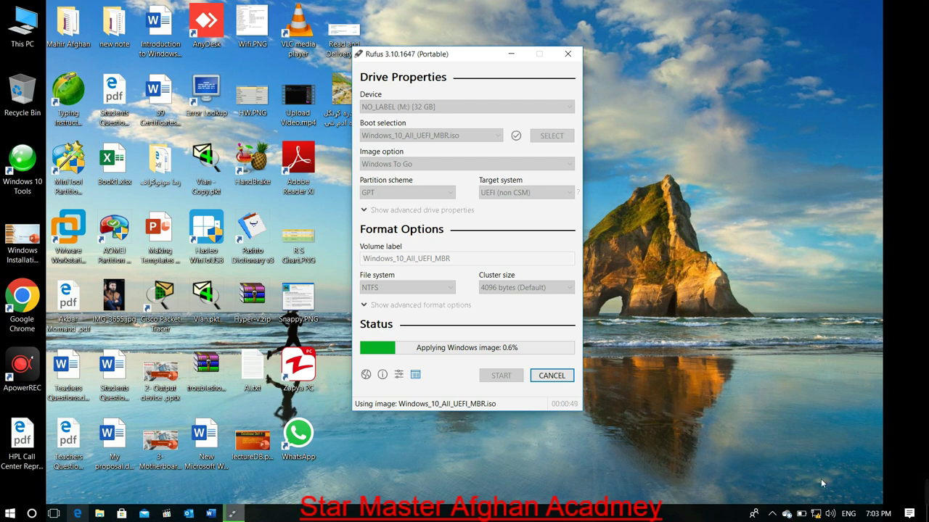
mouse_move(924, 478)
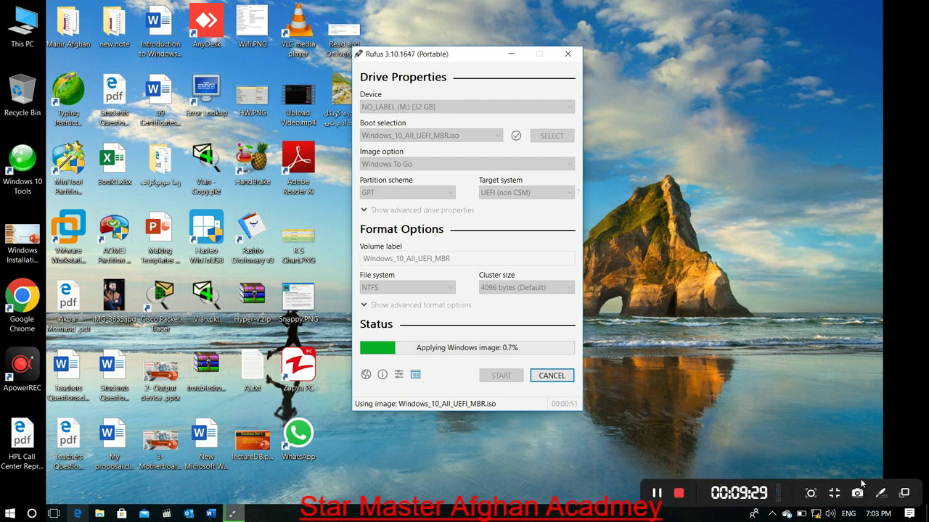